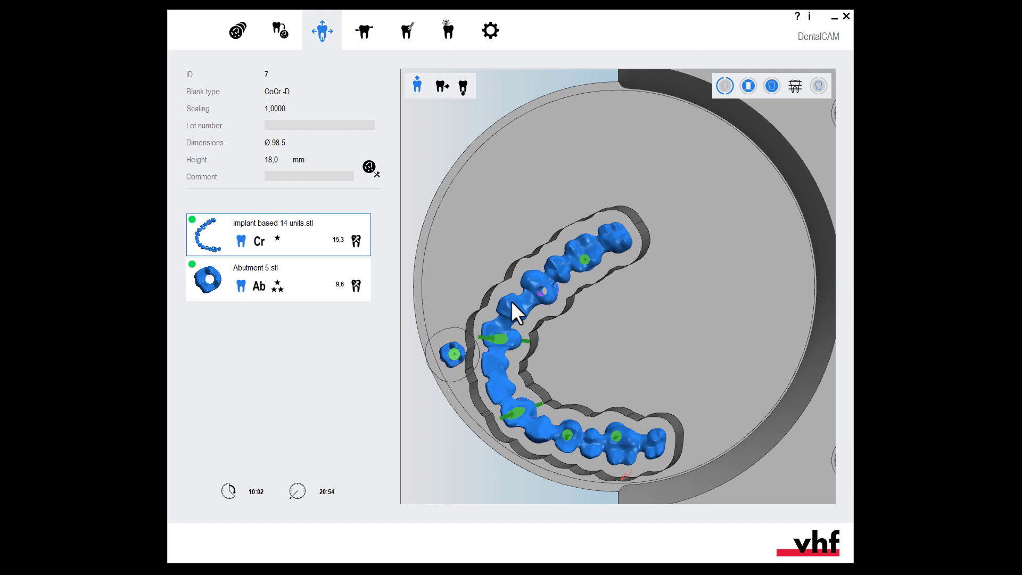
# Open the drilling editing of implant based 14 units.stl and inspect the unmarked drilling from both sides
pyautogui.click(355, 240)
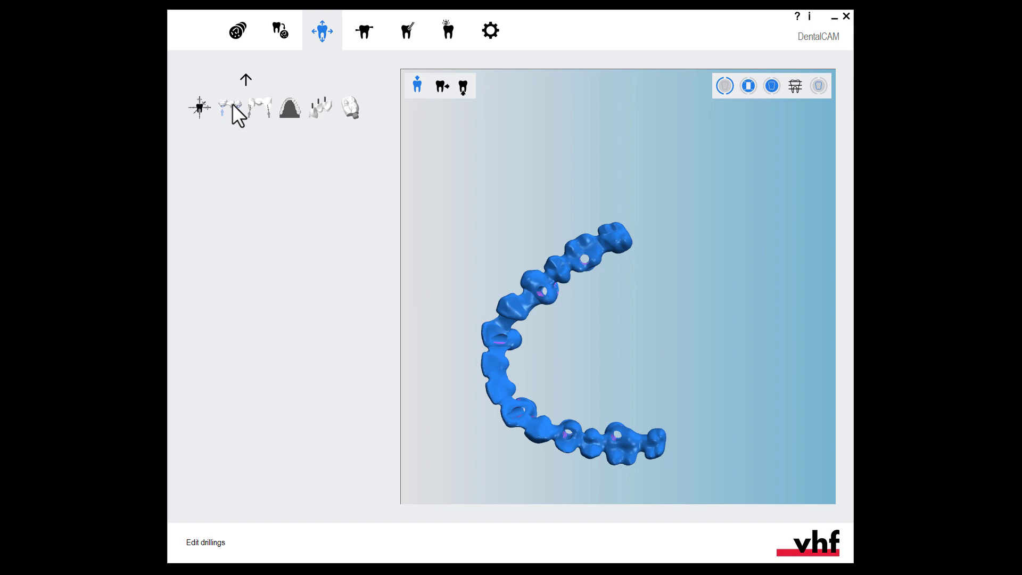
pyautogui.click(232, 105)
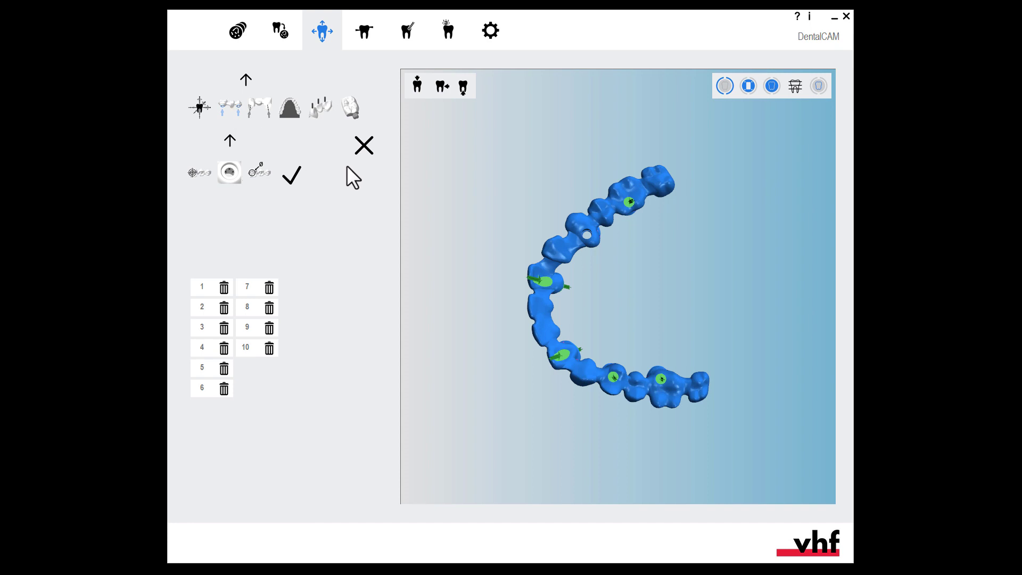
pyautogui.scroll(4, 623, 282)
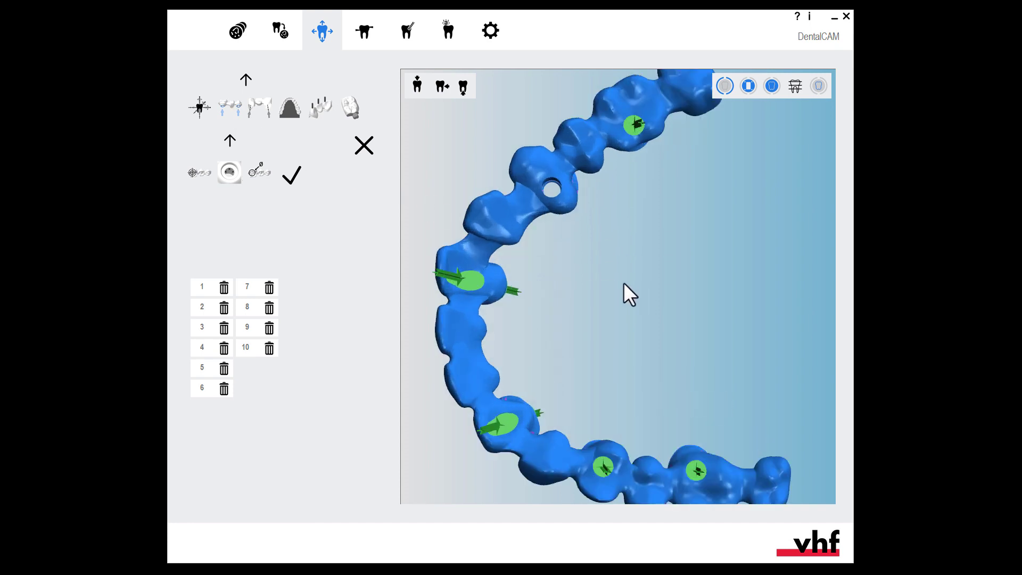
pyautogui.moveTo(534, 307); pyautogui.dragTo(645, 219, button='middle')
pyautogui.scroll(5, 499, 290)
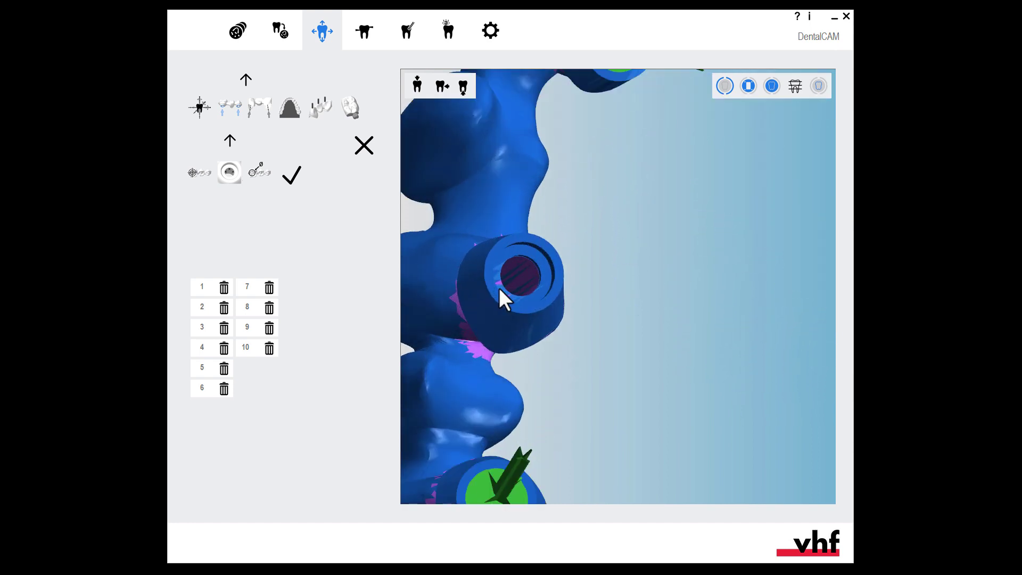
pyautogui.moveTo(499, 289); pyautogui.dragTo(559, 296, button='middle')
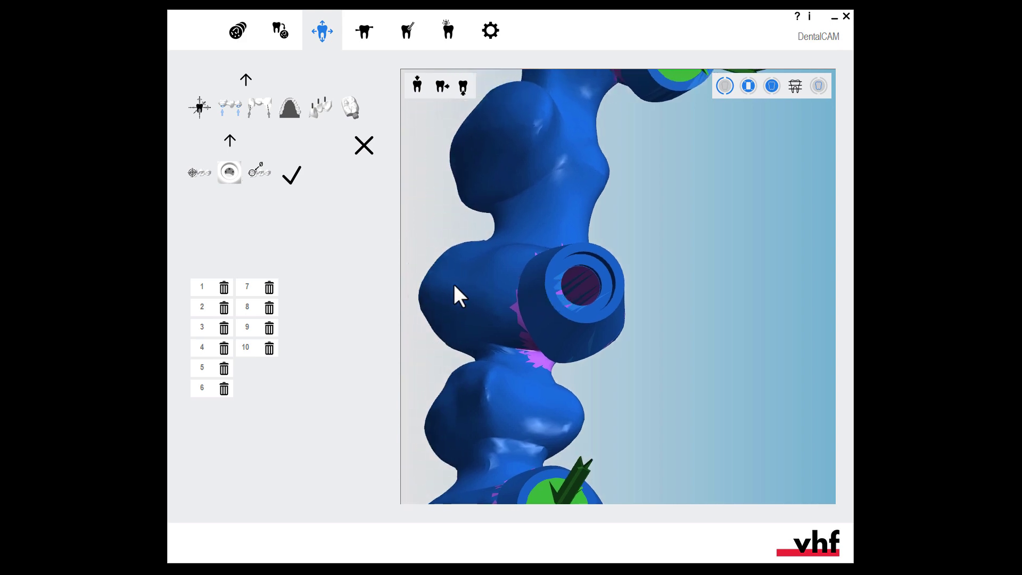
pyautogui.moveTo(453, 284); pyautogui.dragTo(589, 281, button='middle')
pyautogui.moveTo(497, 292); pyautogui.dragTo(666, 260, button='middle')
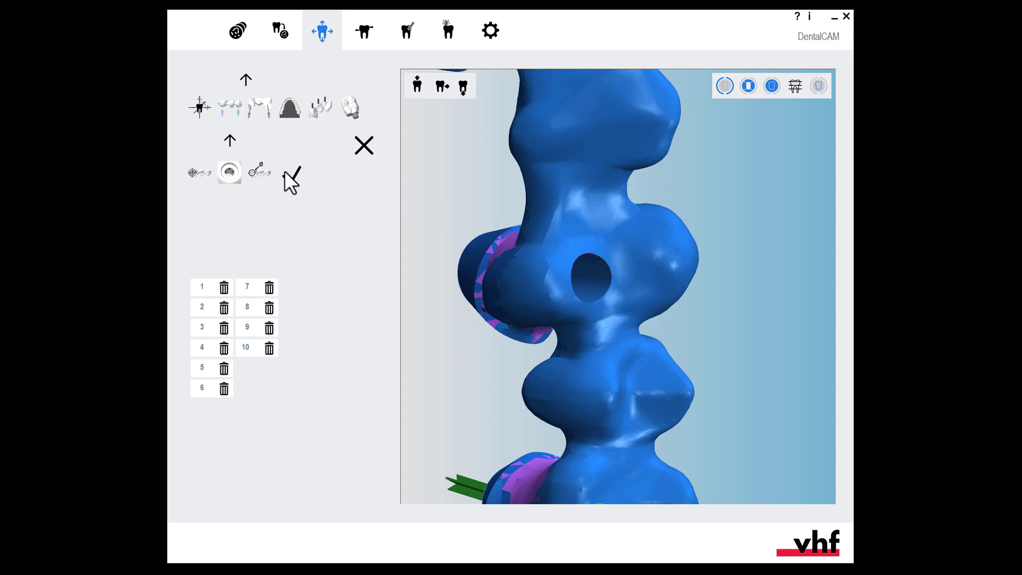
# Start a new drilling on the bridge's unmarked hole and place three measuring points on its wall from the occlusal side
pyautogui.click(199, 173)
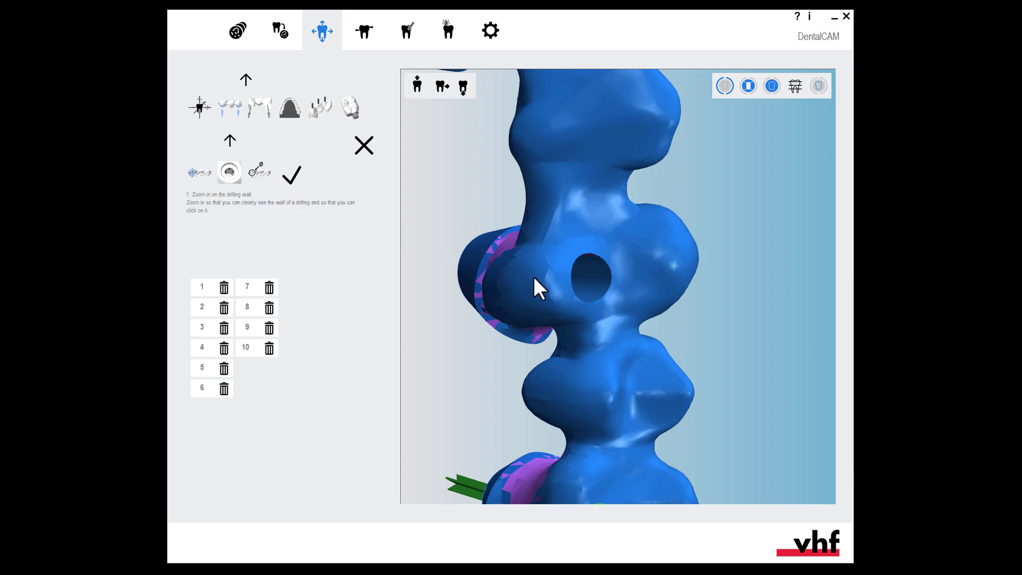
pyautogui.moveTo(533, 277); pyautogui.dragTo(518, 270, button='right')
pyautogui.scroll(4, 599, 287)
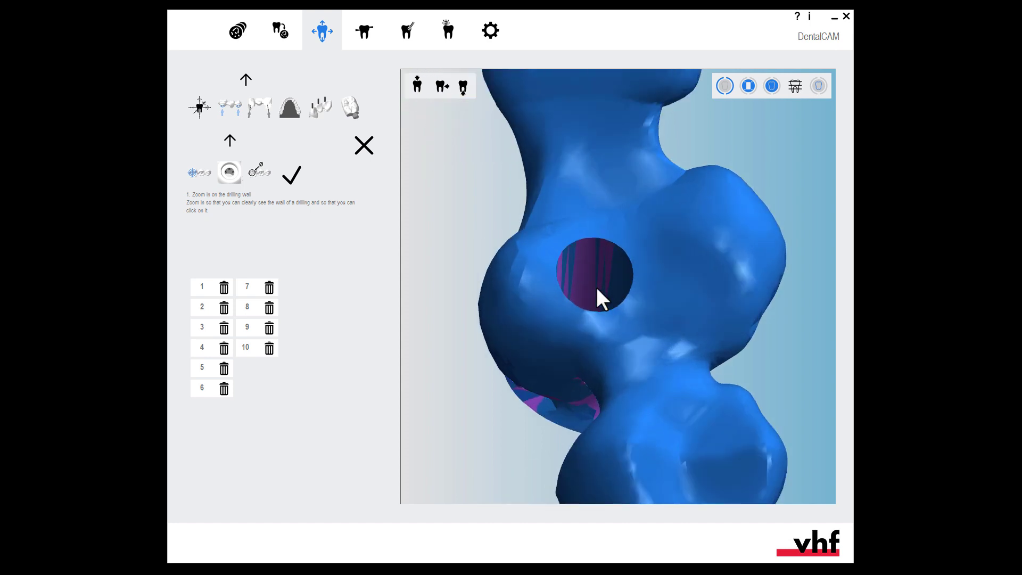
pyautogui.moveTo(596, 283); pyautogui.dragTo(597, 285, button='right')
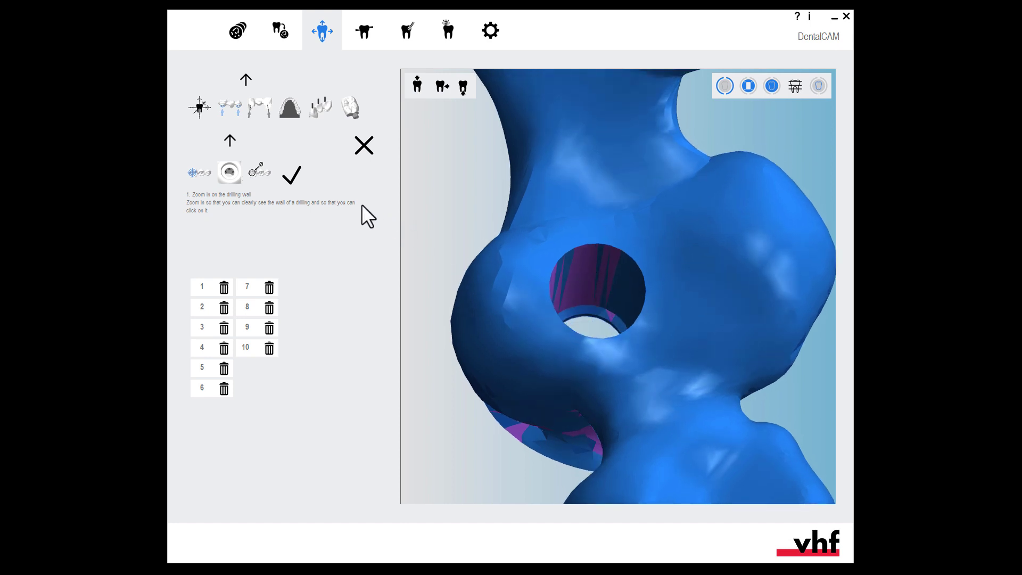
pyautogui.click(230, 173)
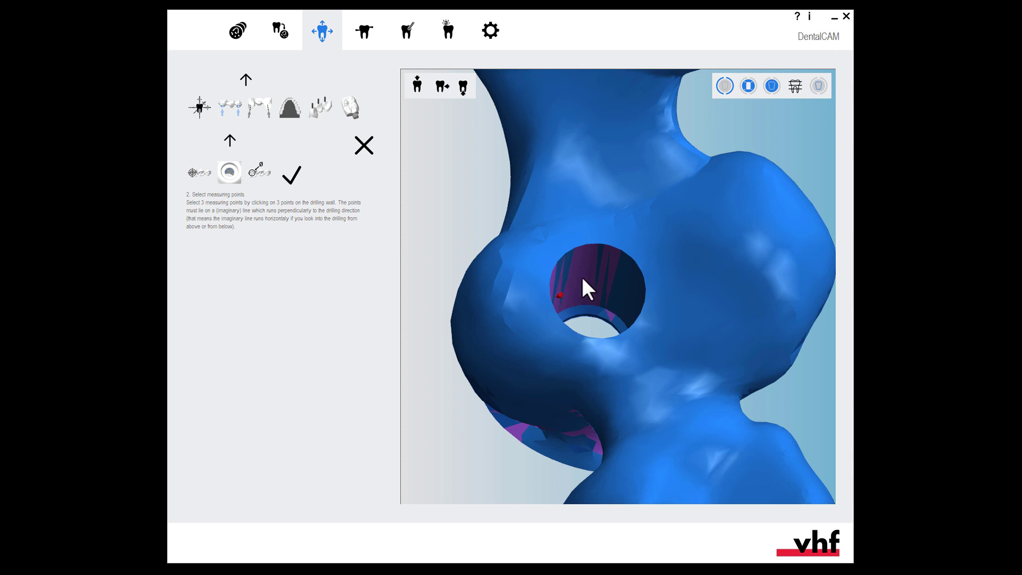
pyautogui.click(631, 284)
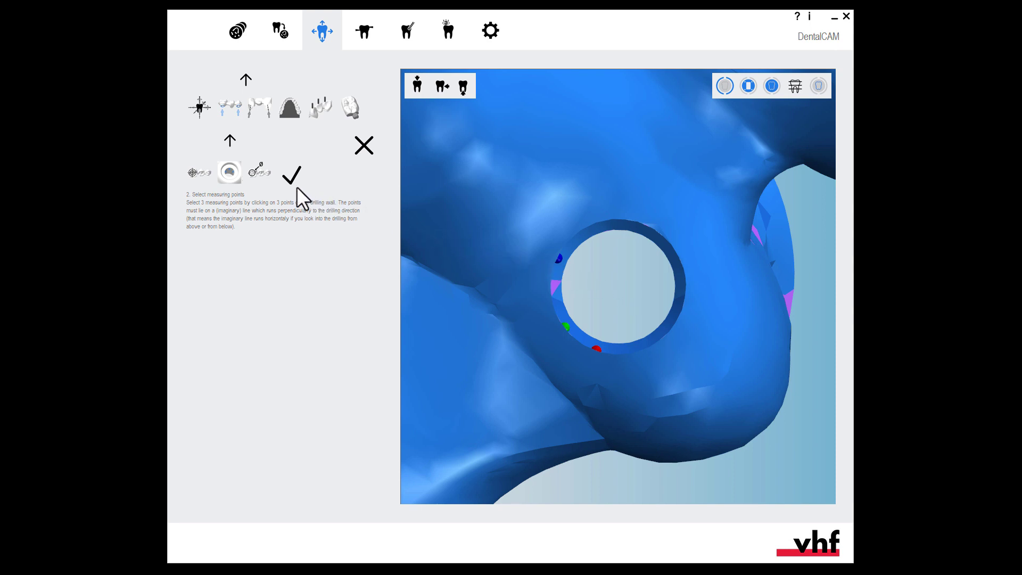
# Set the drilling range diameter to 2.8 on the occlusal side and confirm the new drilling
pyautogui.click(260, 173)
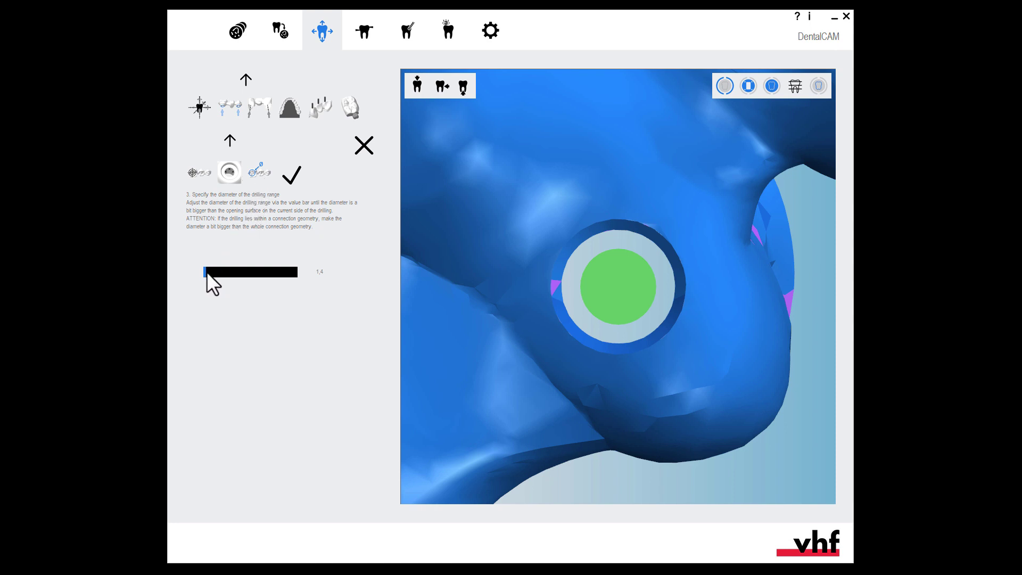
pyautogui.moveTo(207, 273); pyautogui.dragTo(227, 271)
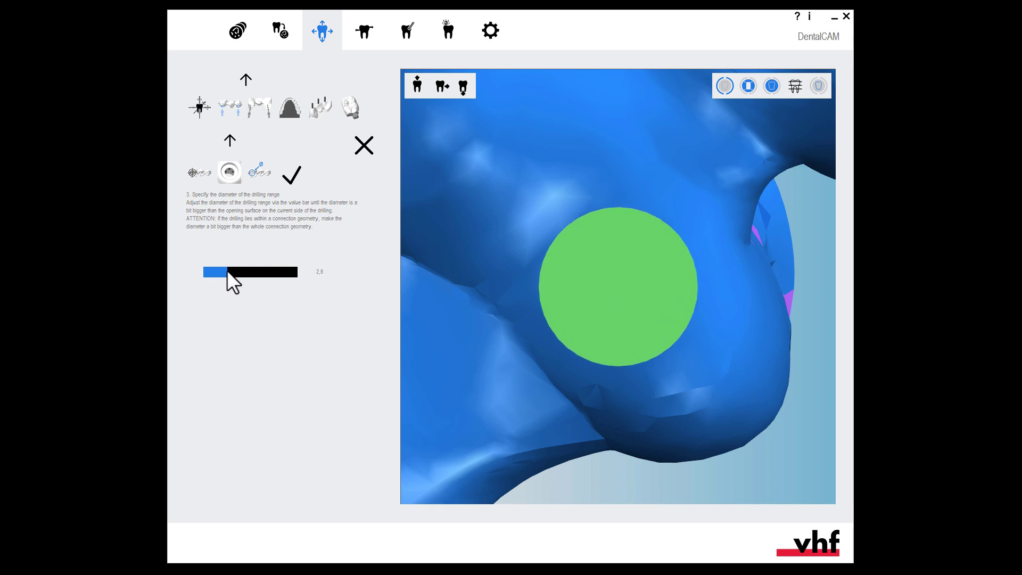
pyautogui.click(293, 181)
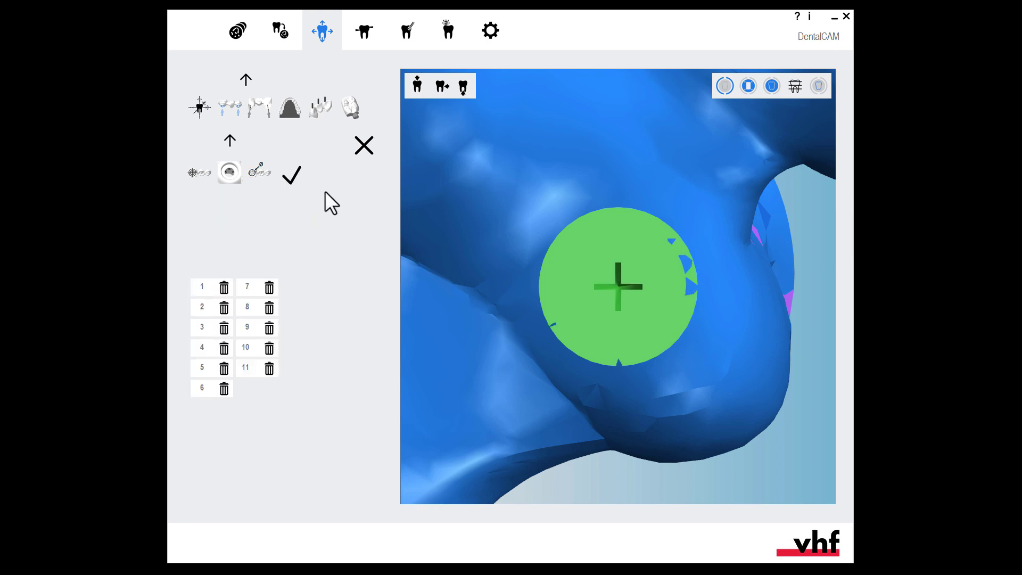
# Start a second drilling on the connection side of the same hole and place three measuring points on its wall
pyautogui.scroll(-3, 458, 236)
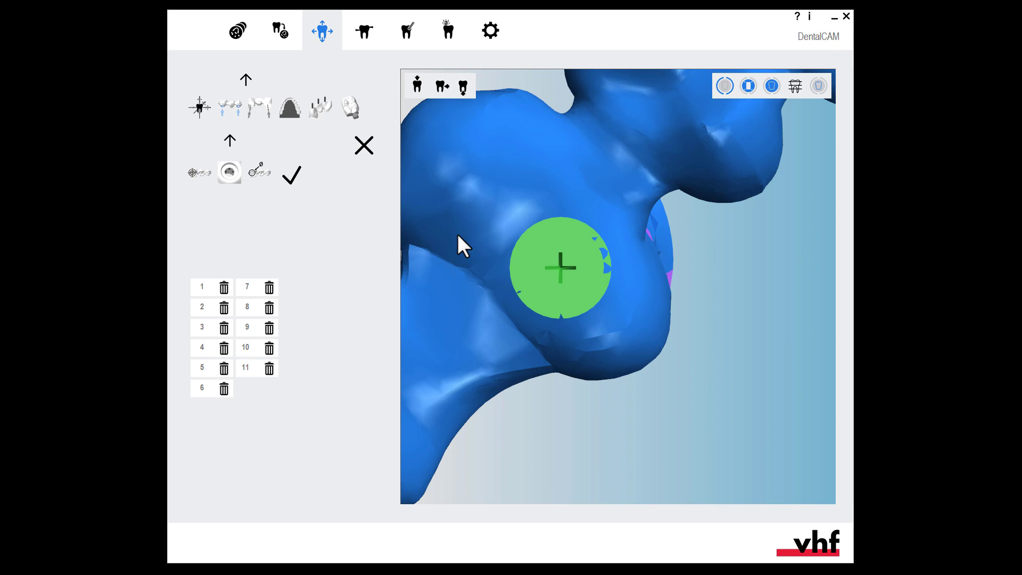
pyautogui.moveTo(457, 235); pyautogui.dragTo(602, 272, button='middle')
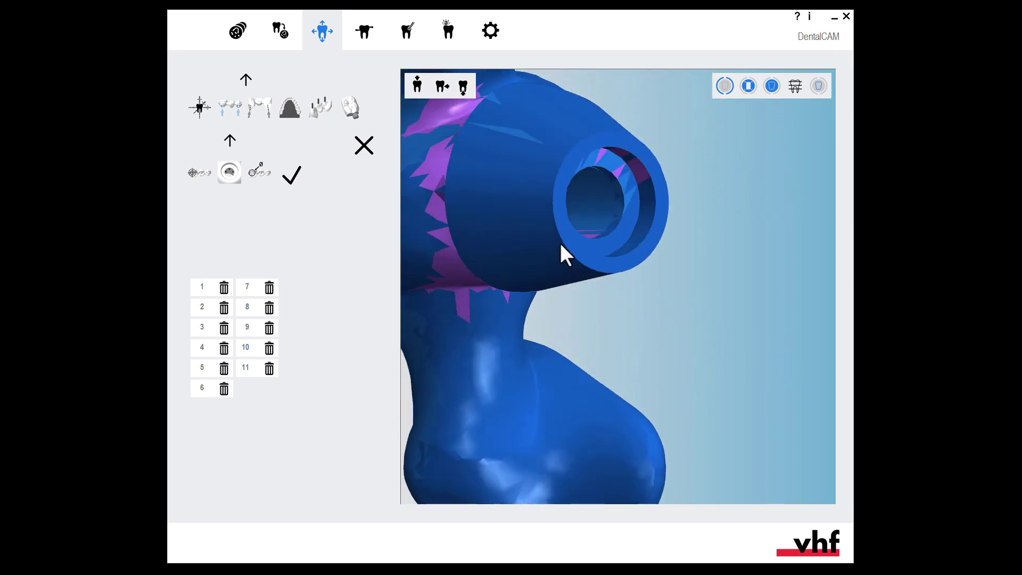
pyautogui.moveTo(560, 242); pyautogui.dragTo(598, 274, button='middle')
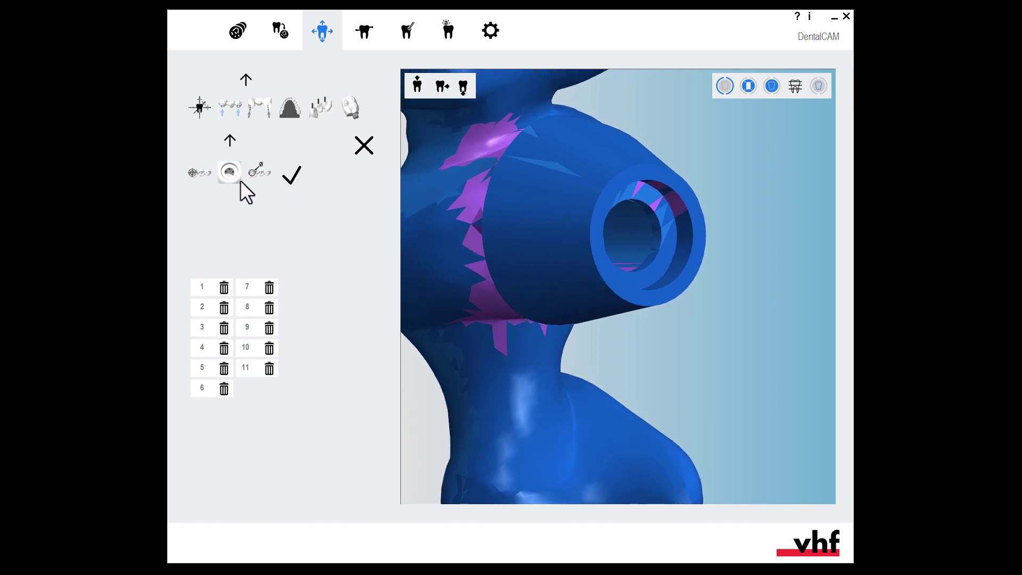
pyautogui.click(200, 171)
pyautogui.moveTo(467, 234); pyautogui.dragTo(493, 282, button='middle')
pyautogui.scroll(3, 557, 240)
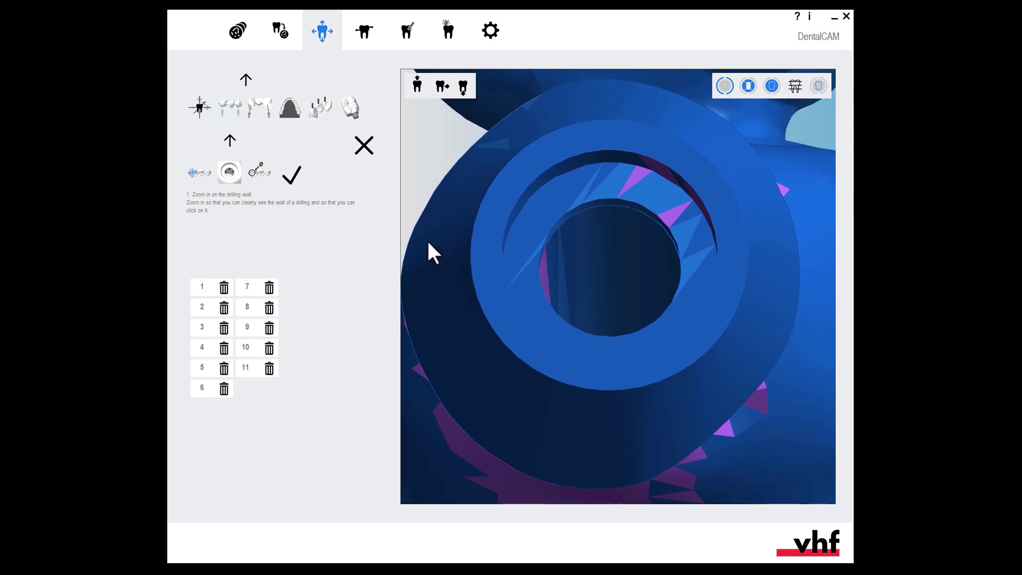
pyautogui.click(228, 173)
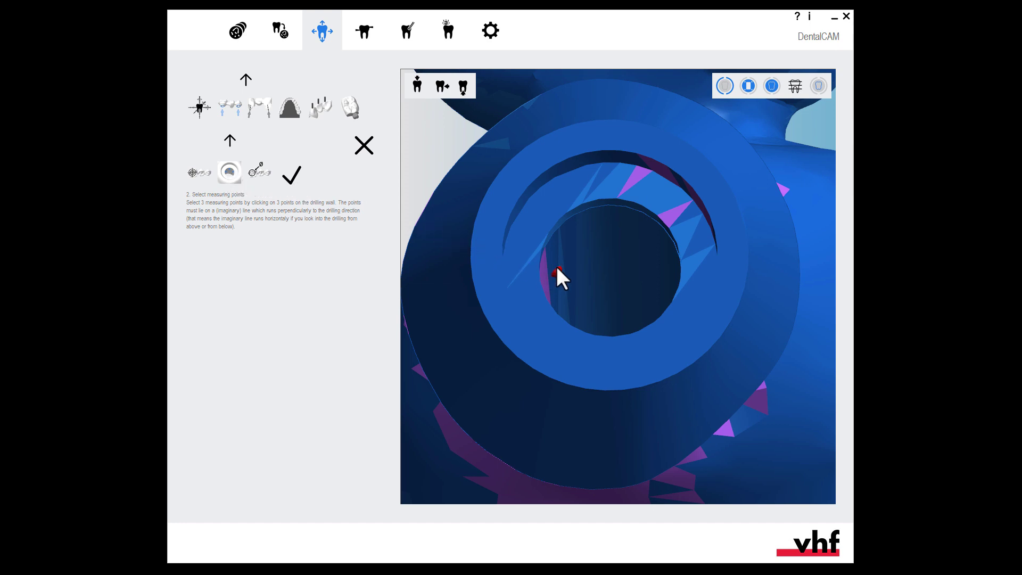
pyautogui.click(596, 239)
pyautogui.click(659, 260)
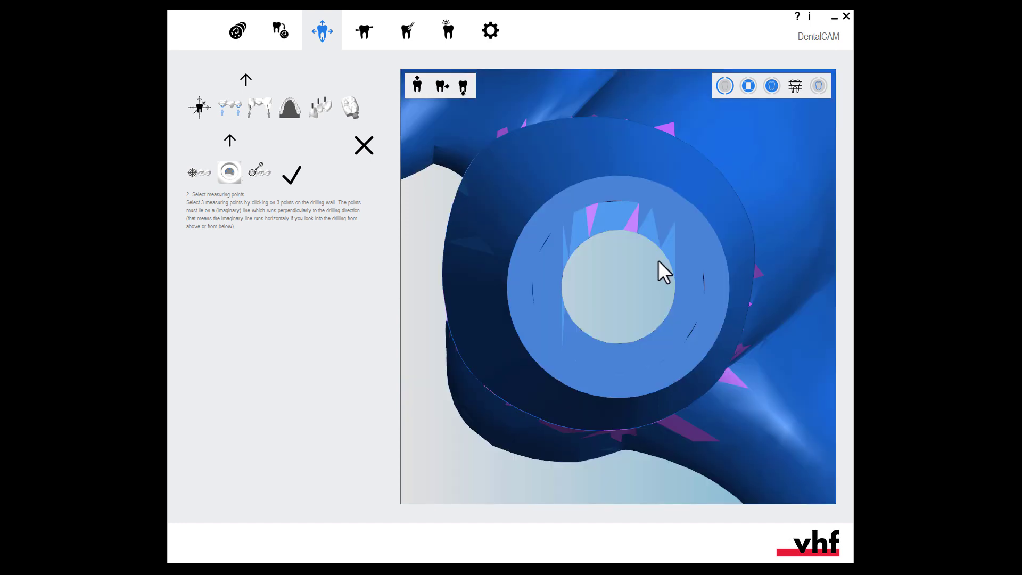
# Set the drilling range diameter to 3.4 on the connection side and confirm the drilling
pyautogui.click(260, 174)
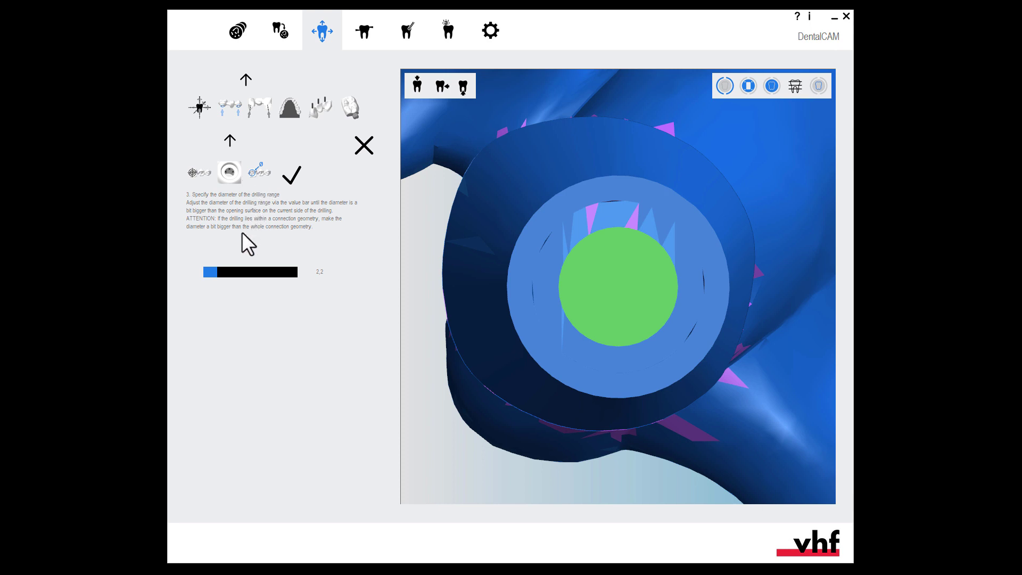
pyautogui.moveTo(217, 276); pyautogui.dragTo(233, 282)
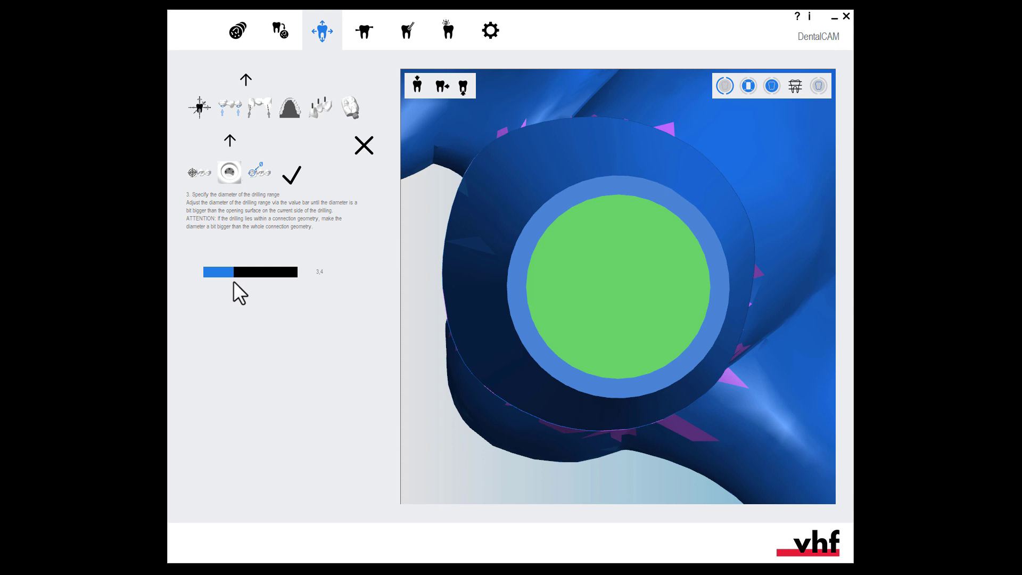
pyautogui.click(292, 176)
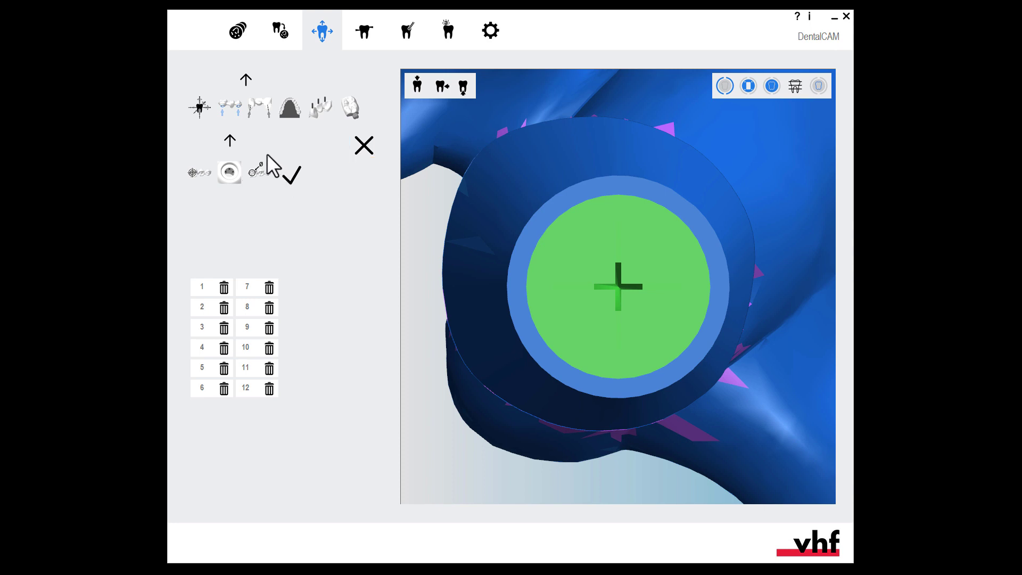
# Leave the bridge's editing functions and open the drilling editing of Abutment 5.stl
pyautogui.click(229, 140)
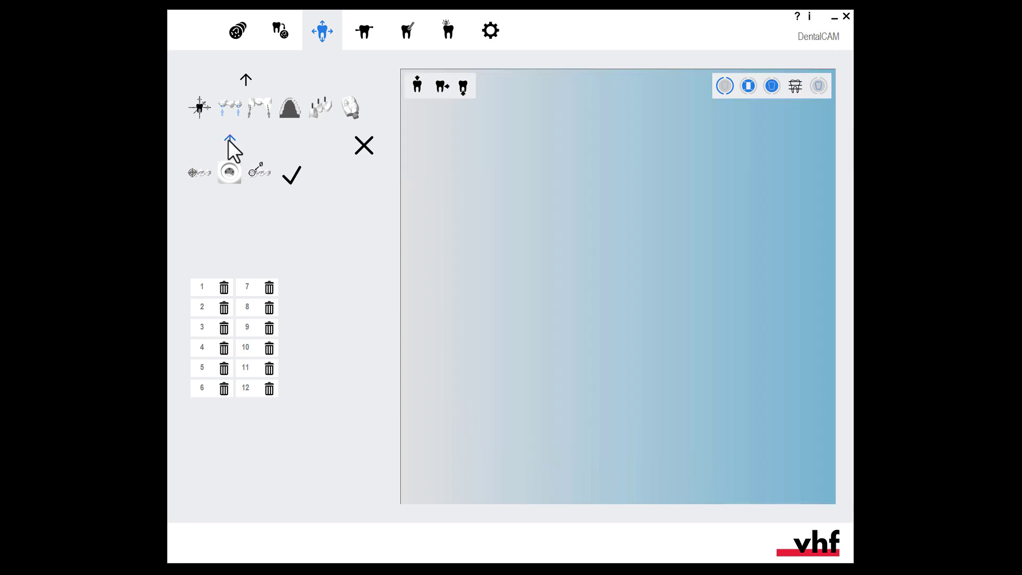
pyautogui.click(229, 139)
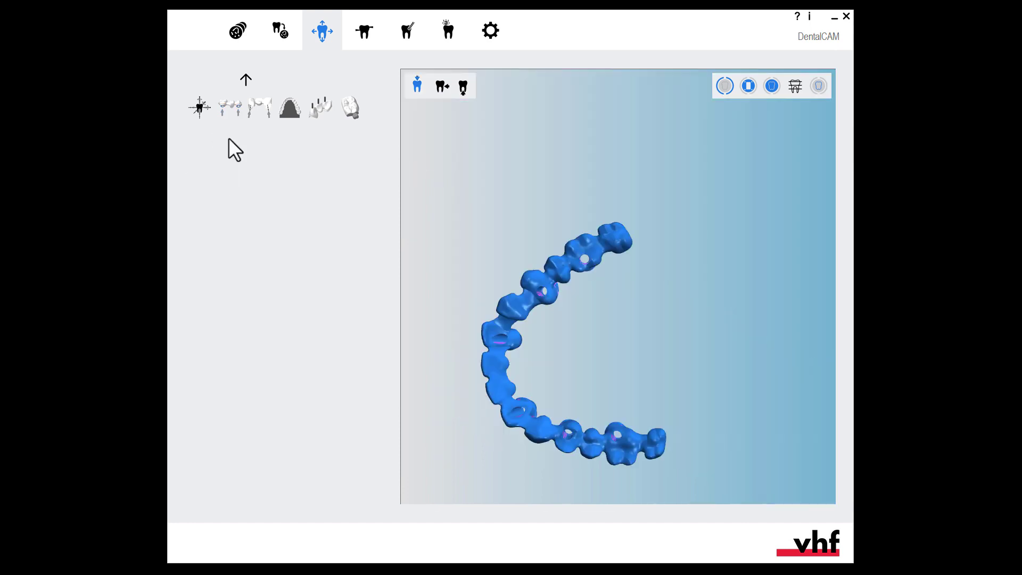
pyautogui.click(246, 80)
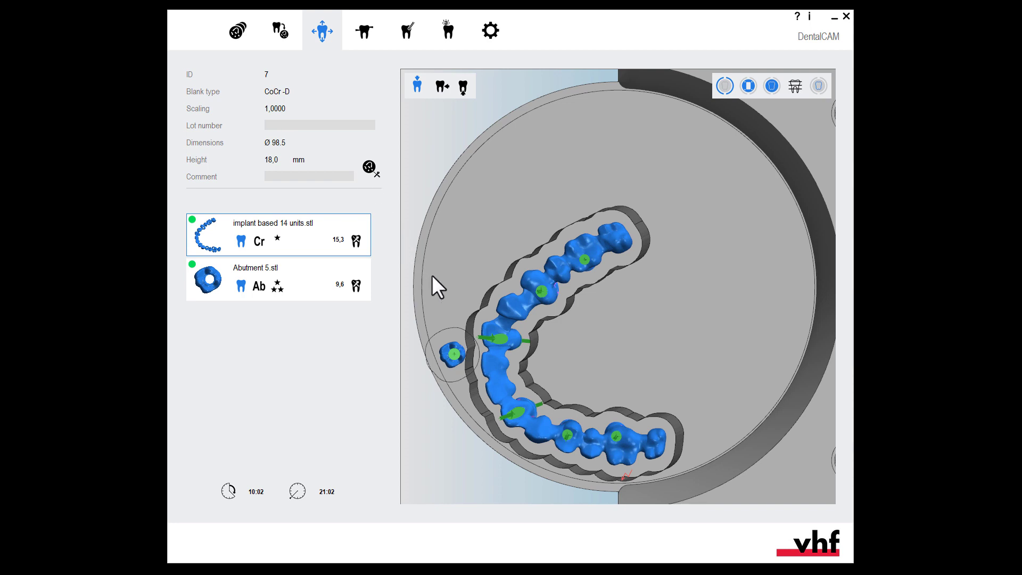
pyautogui.click(453, 356)
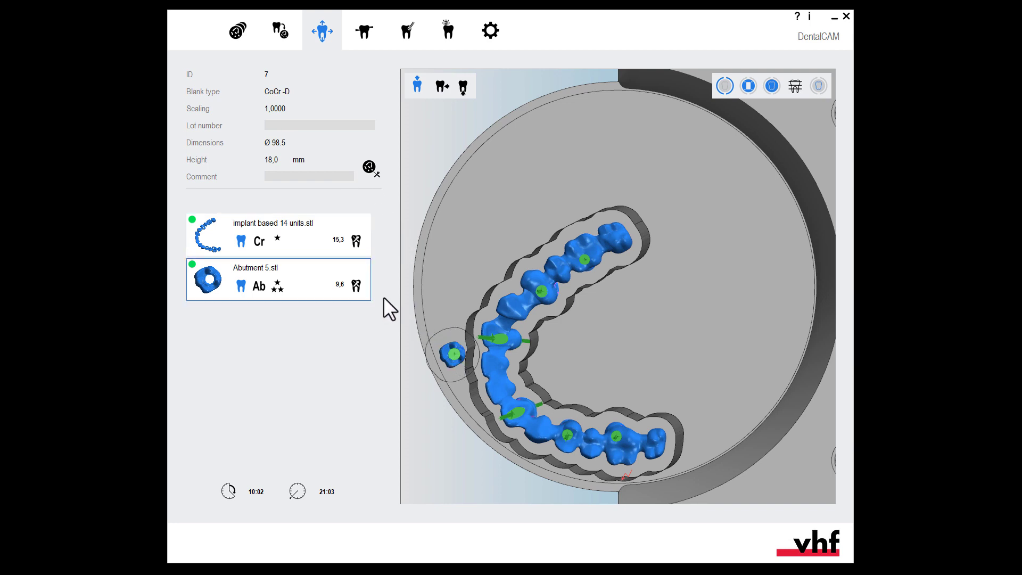
pyautogui.click(356, 284)
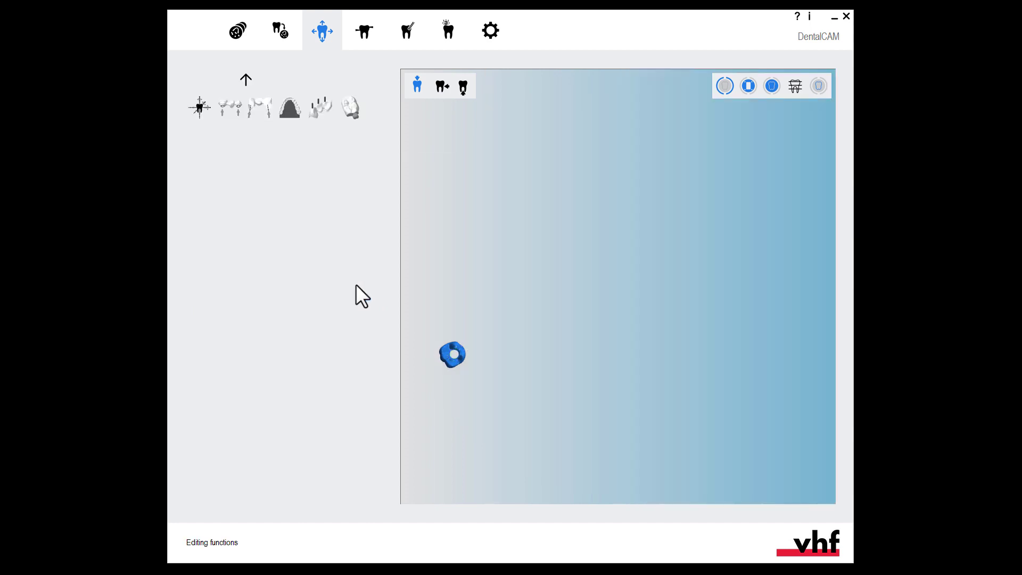
pyautogui.click(232, 104)
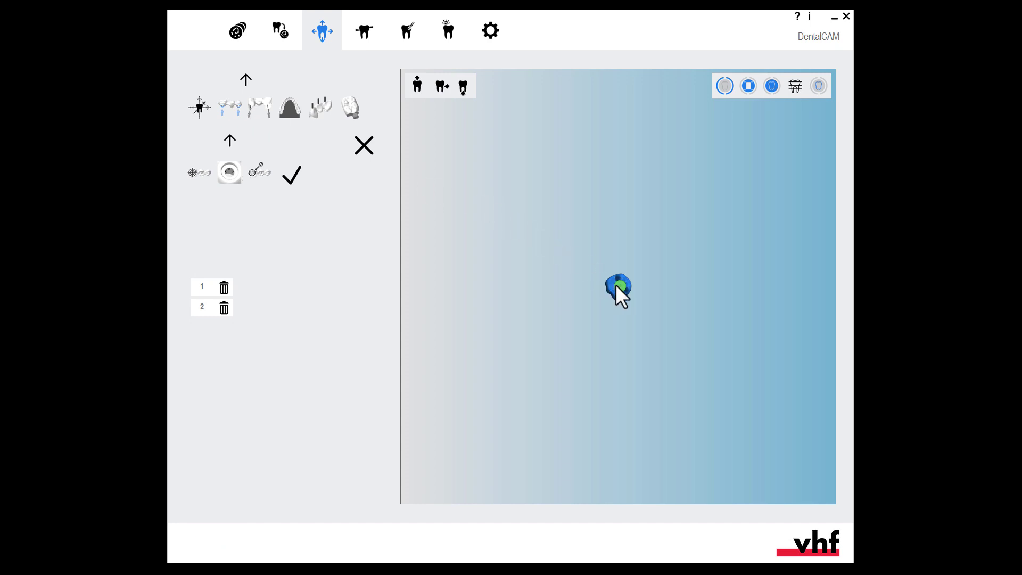
# Delete drilling 2 on the abutment's connection side
pyautogui.scroll(5, 621, 286)
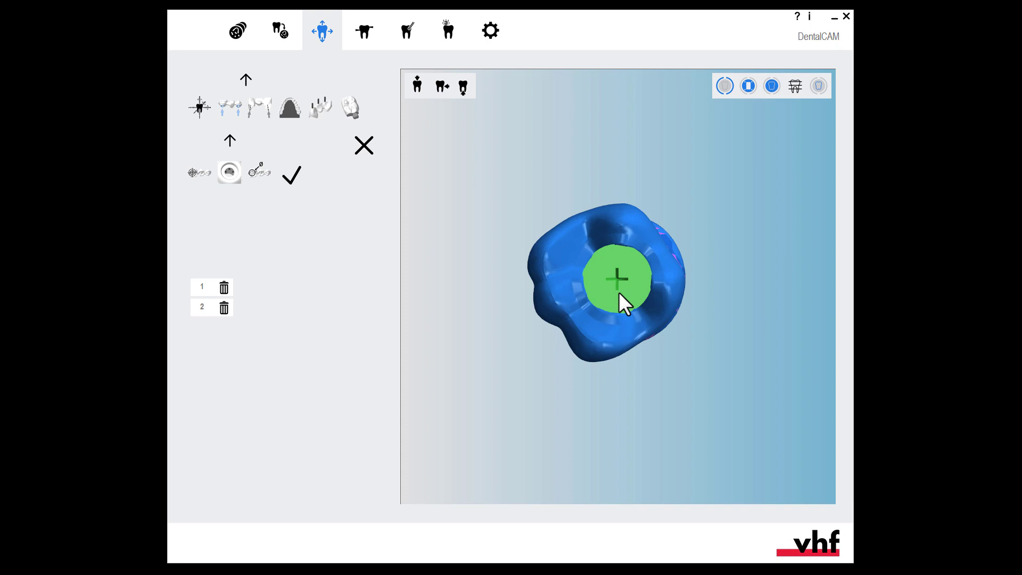
pyautogui.moveTo(619, 292)
pyautogui.mouseDown(button='middle')
pyautogui.moveTo(617, 303)
pyautogui.moveTo(608, 285)
pyautogui.moveTo(621, 275)
pyautogui.mouseUp(button='middle')
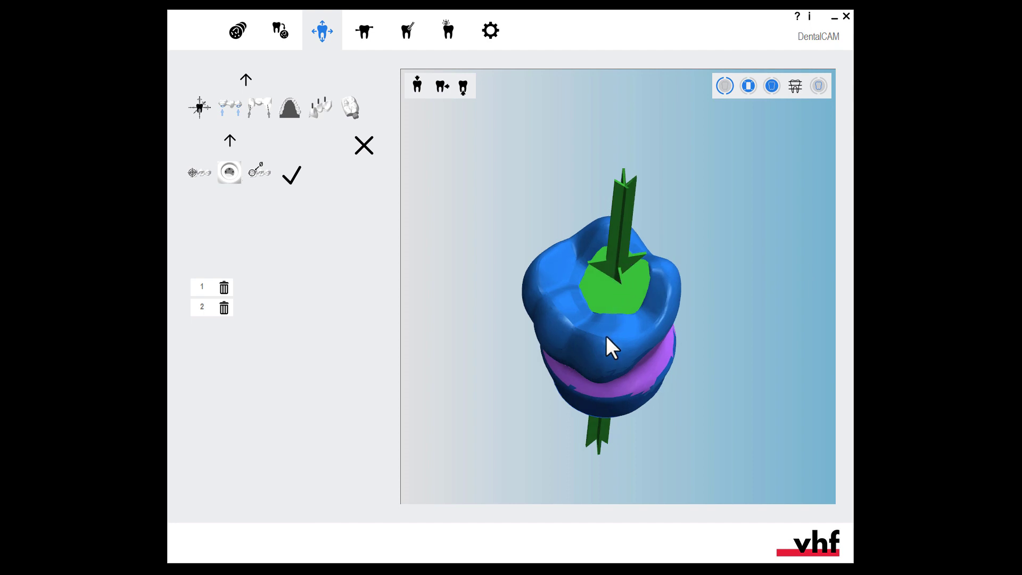
pyautogui.moveTo(606, 349); pyautogui.dragTo(603, 327, button='middle')
pyautogui.moveTo(600, 250); pyautogui.dragTo(598, 209)
pyautogui.scroll(2, 607, 294)
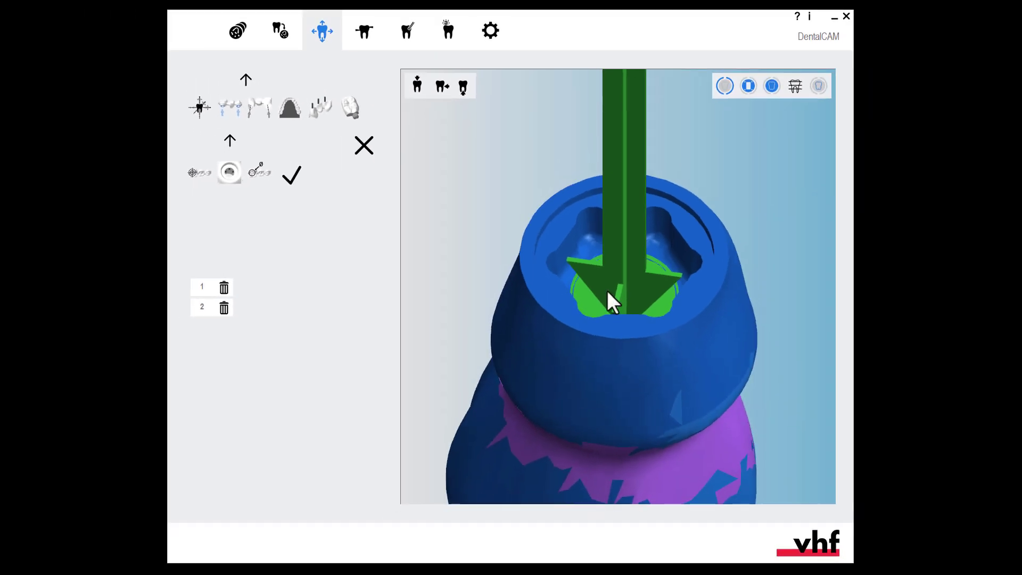
pyautogui.click(620, 204)
pyautogui.click(224, 307)
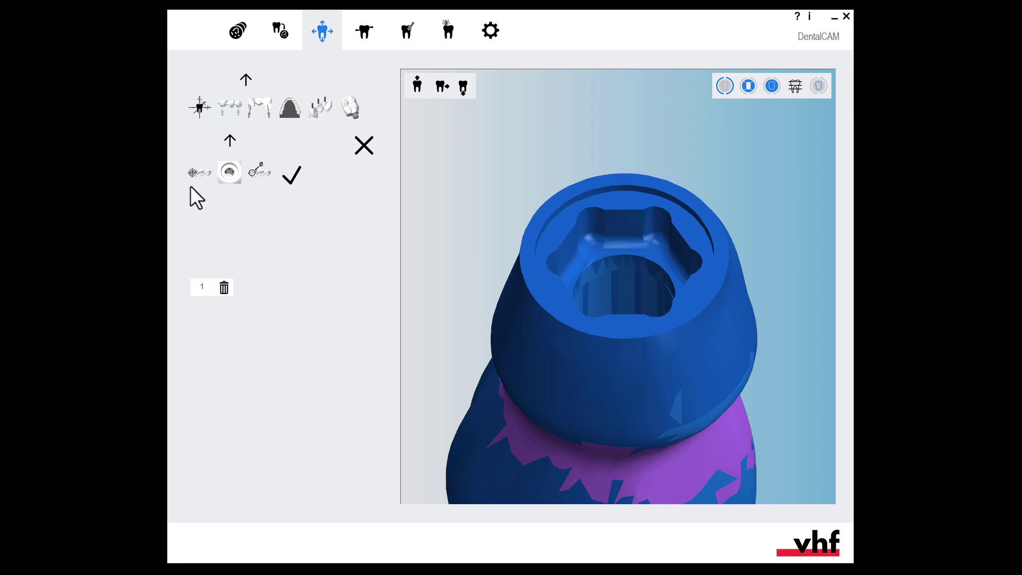
# Start a new drilling on the abutment's connection side and place three measuring points on the wall of its hole
pyautogui.click(196, 172)
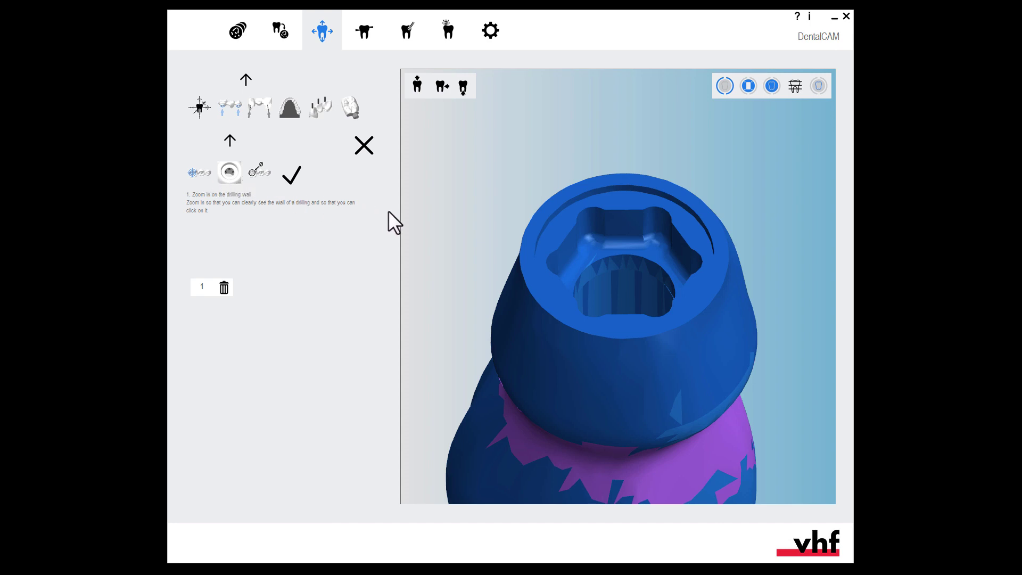
pyautogui.moveTo(574, 275); pyautogui.dragTo(577, 291, button='right')
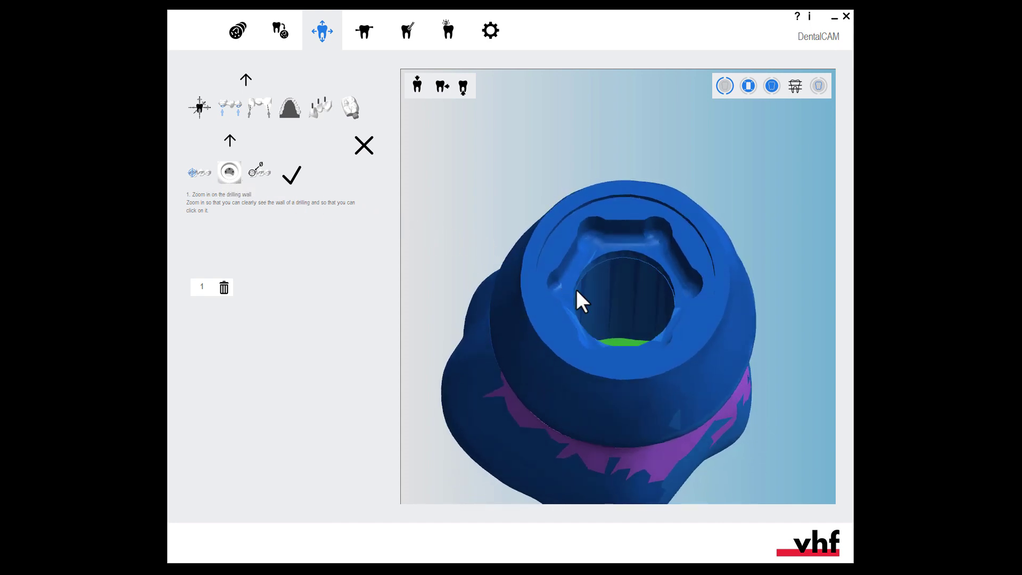
pyautogui.click(229, 173)
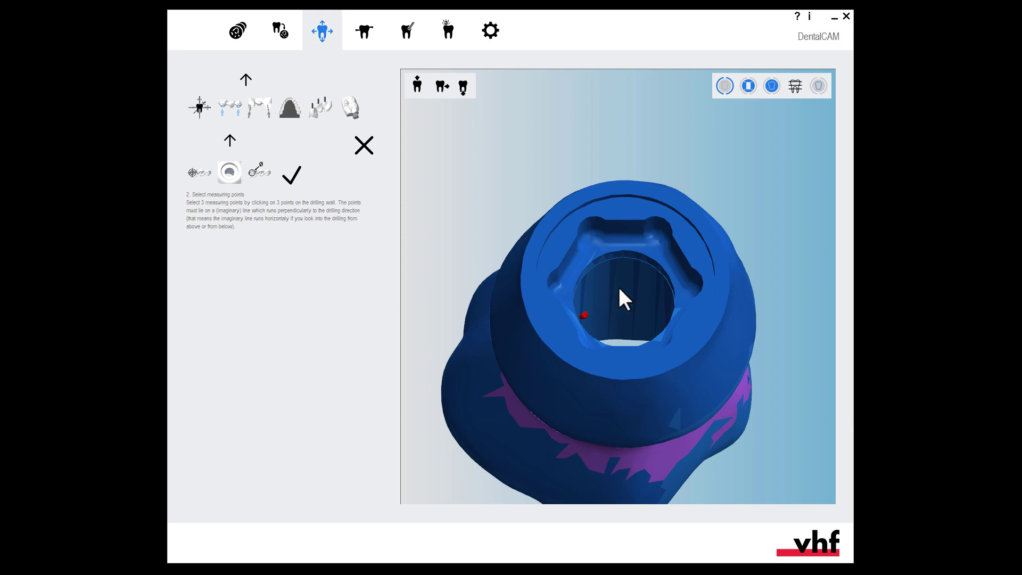
pyautogui.click(654, 301)
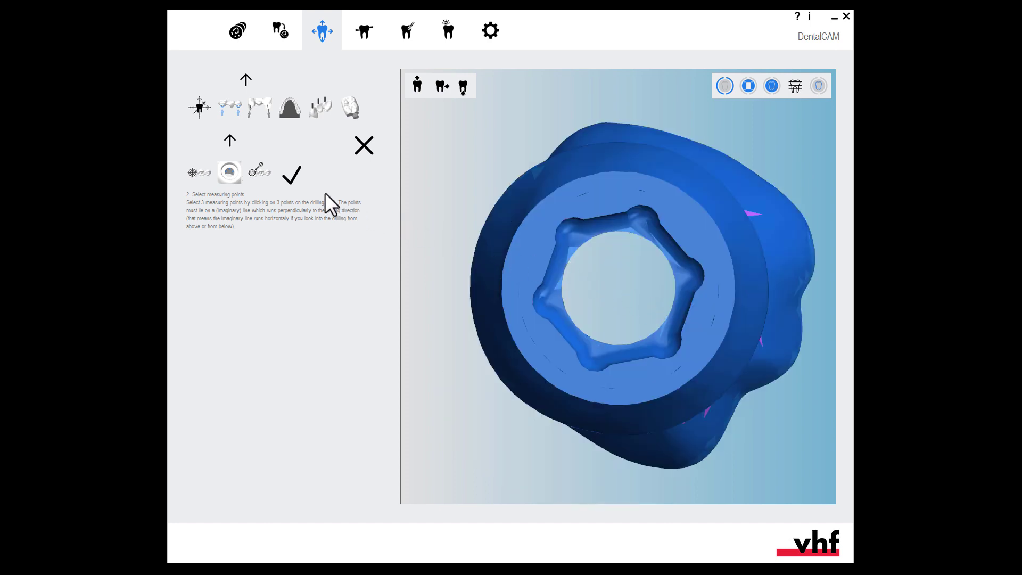
# Set the drilling range diameter to 3.8 so it covers the whole connection geometry and confirm the drilling
pyautogui.click(260, 172)
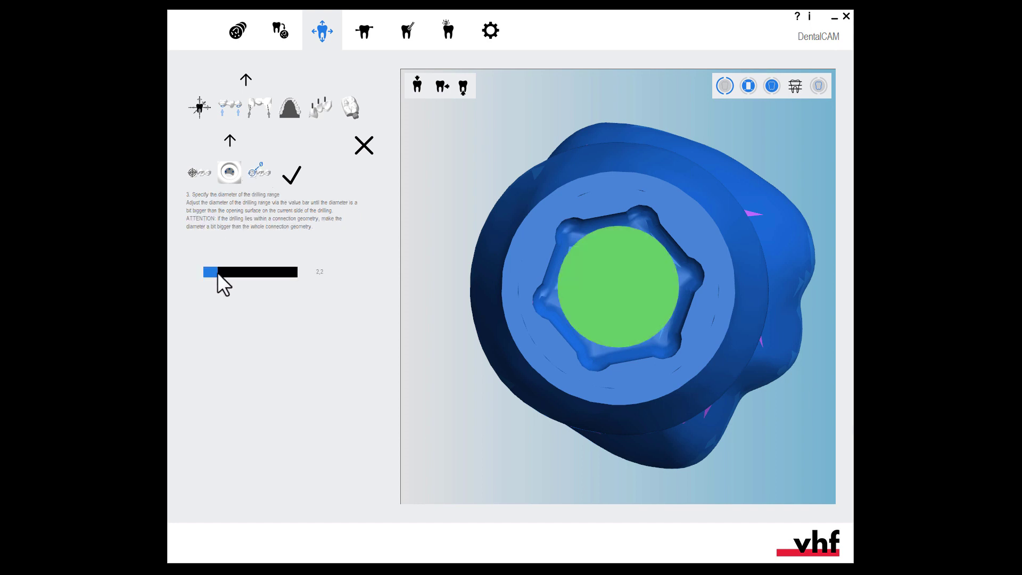
pyautogui.moveTo(217, 274); pyautogui.dragTo(239, 278)
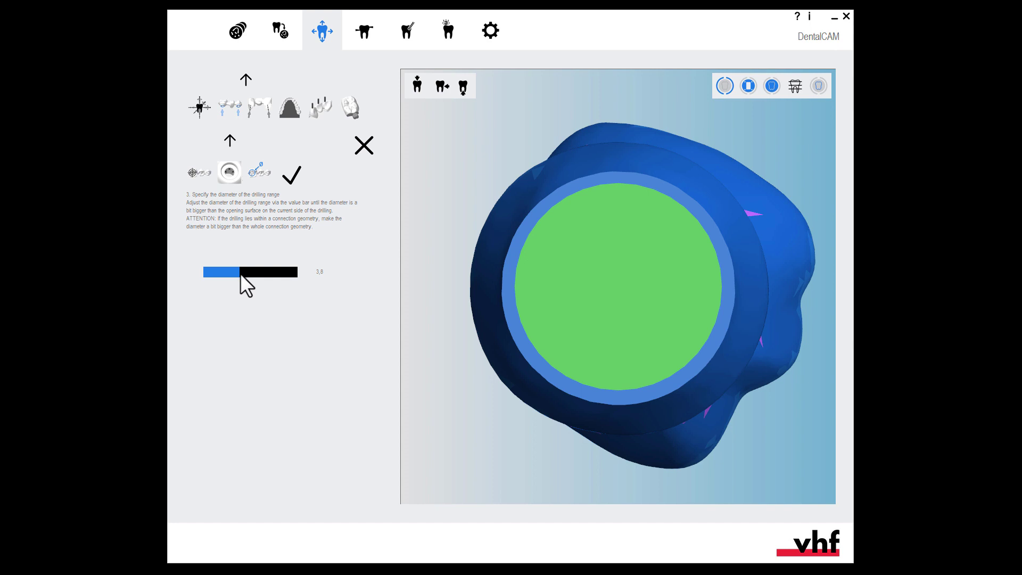
pyautogui.click(292, 177)
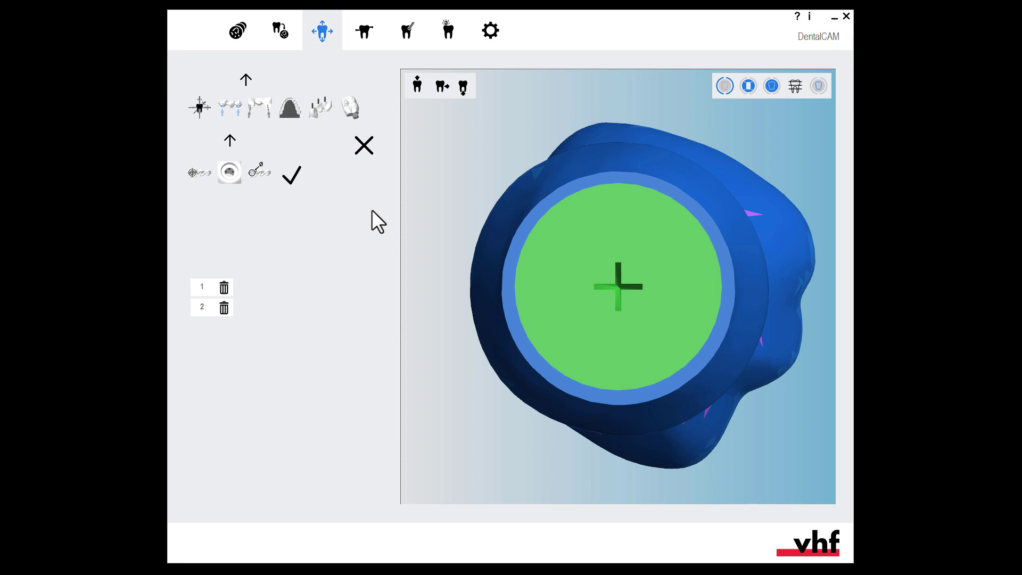
# Leave the abutment's drilling editing and its editing functions to return to the full blank
pyautogui.moveTo(488, 297); pyautogui.dragTo(505, 280, button='middle')
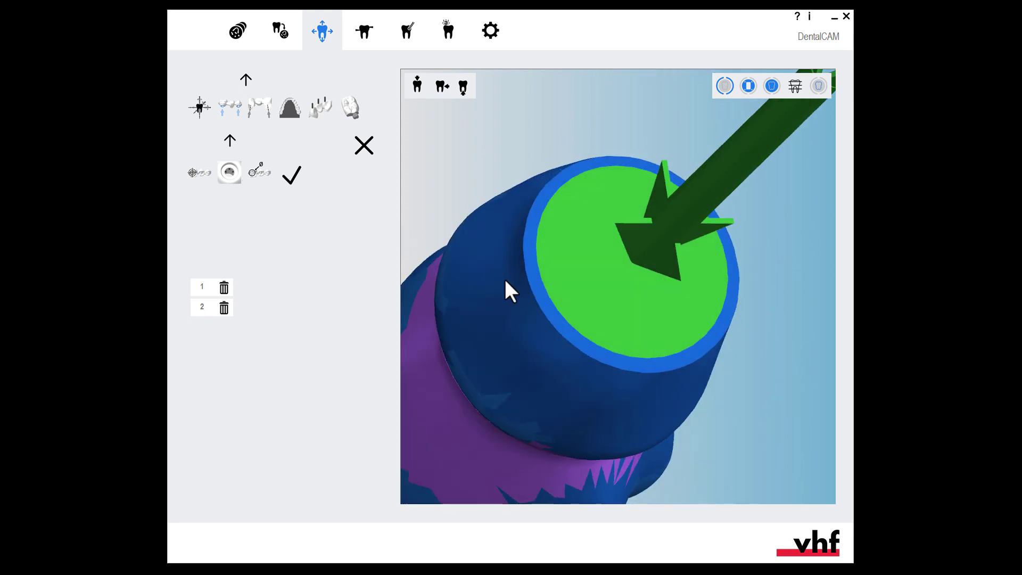
pyautogui.scroll(-3, 504, 279)
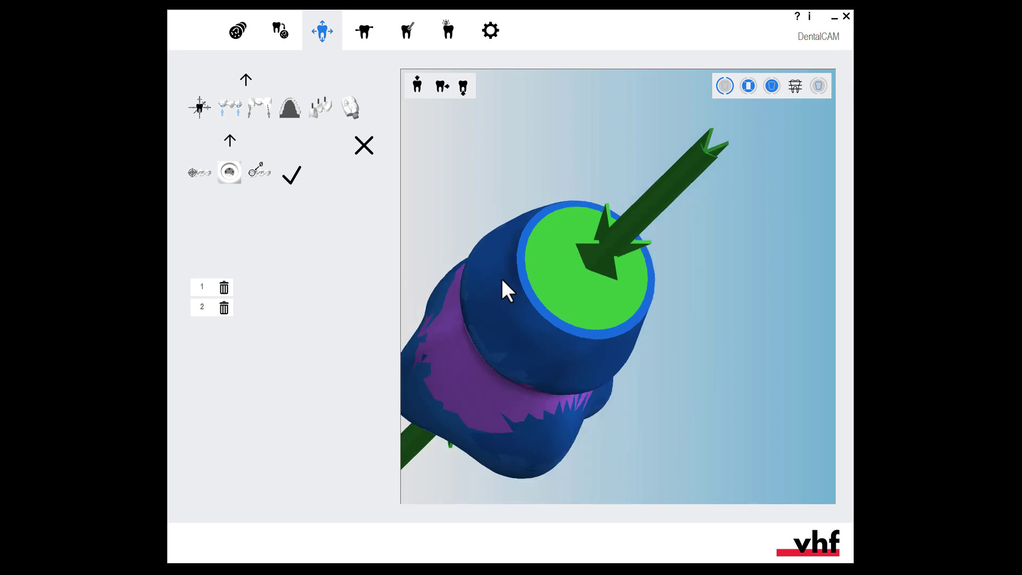
pyautogui.click(230, 140)
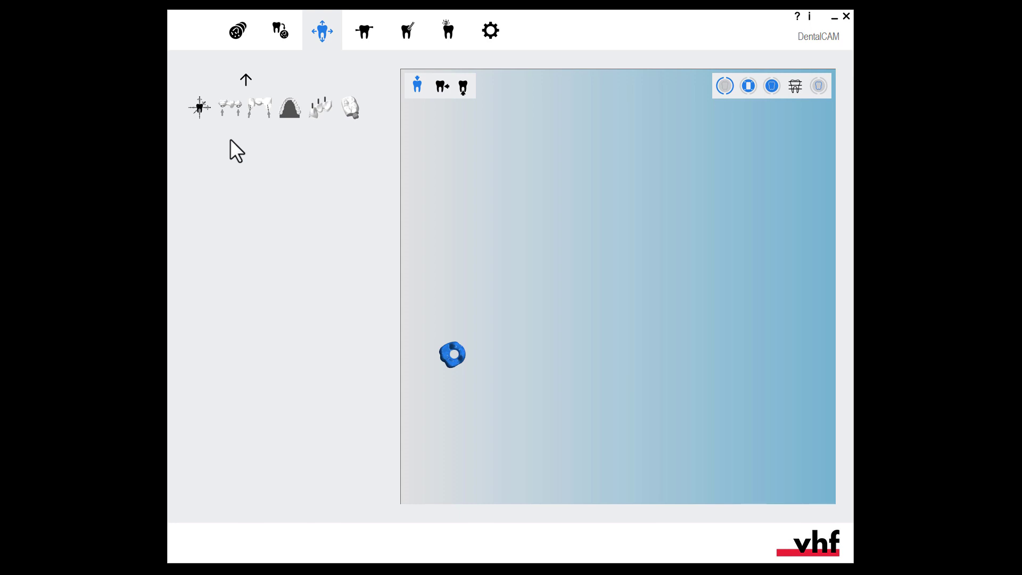
pyautogui.click(247, 80)
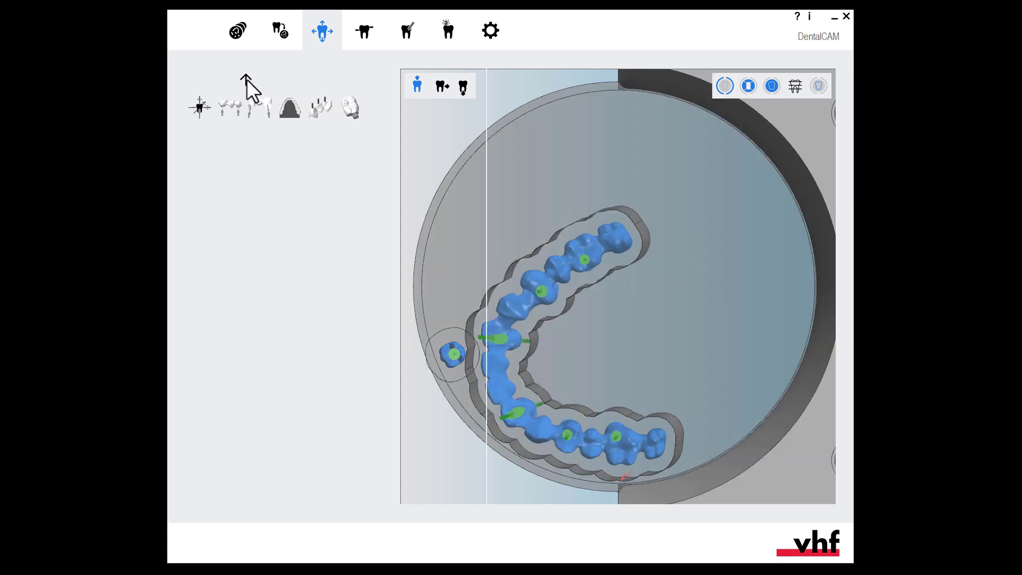